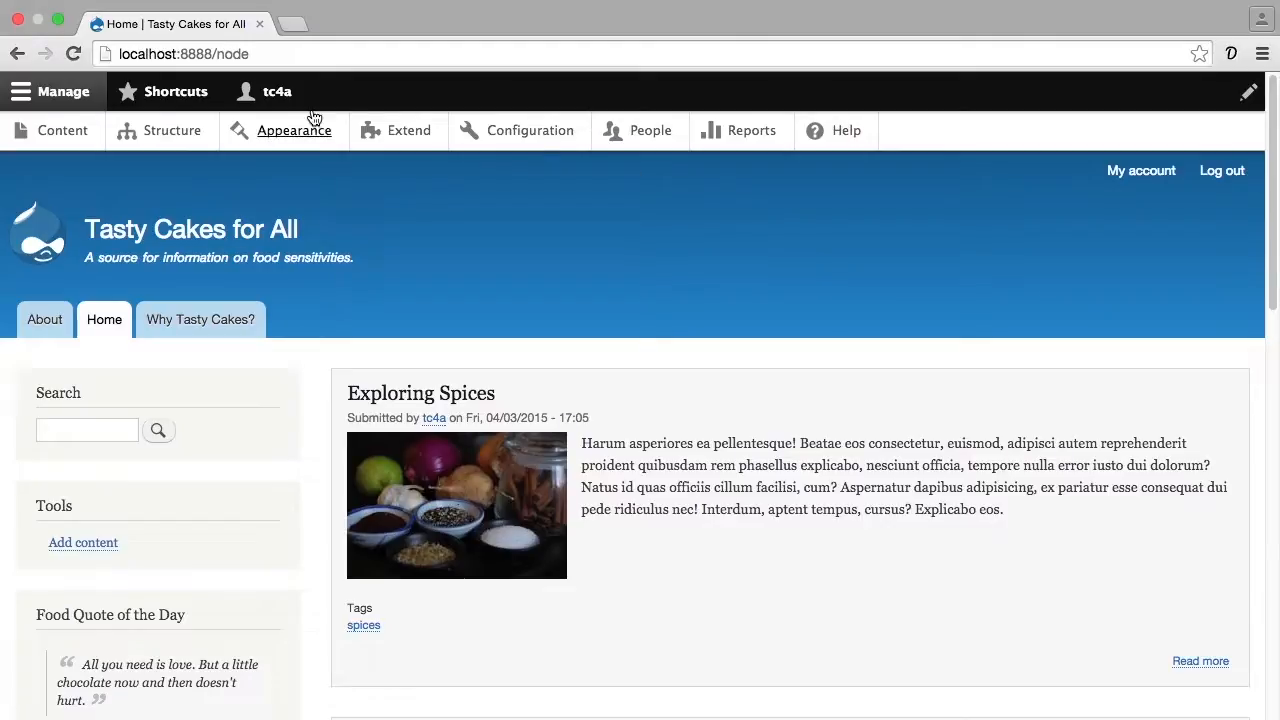
Open the Main navigation menu for editing from the site's menu structure settings and view its links.
{"action": "left_click", "coordinate": [192, 139]}
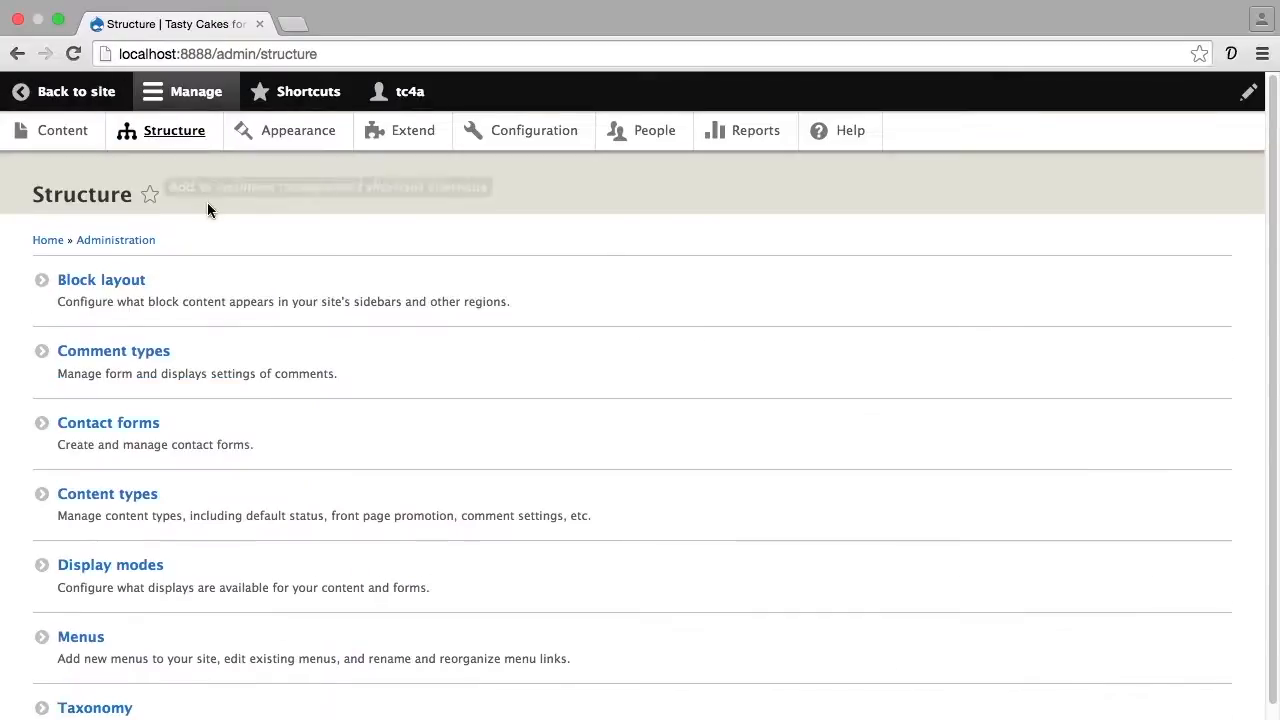
{"action": "scroll", "coordinate": [207, 200], "scroll_direction": "down", "scroll_amount": 2}
{"action": "left_click", "coordinate": [86, 532]}
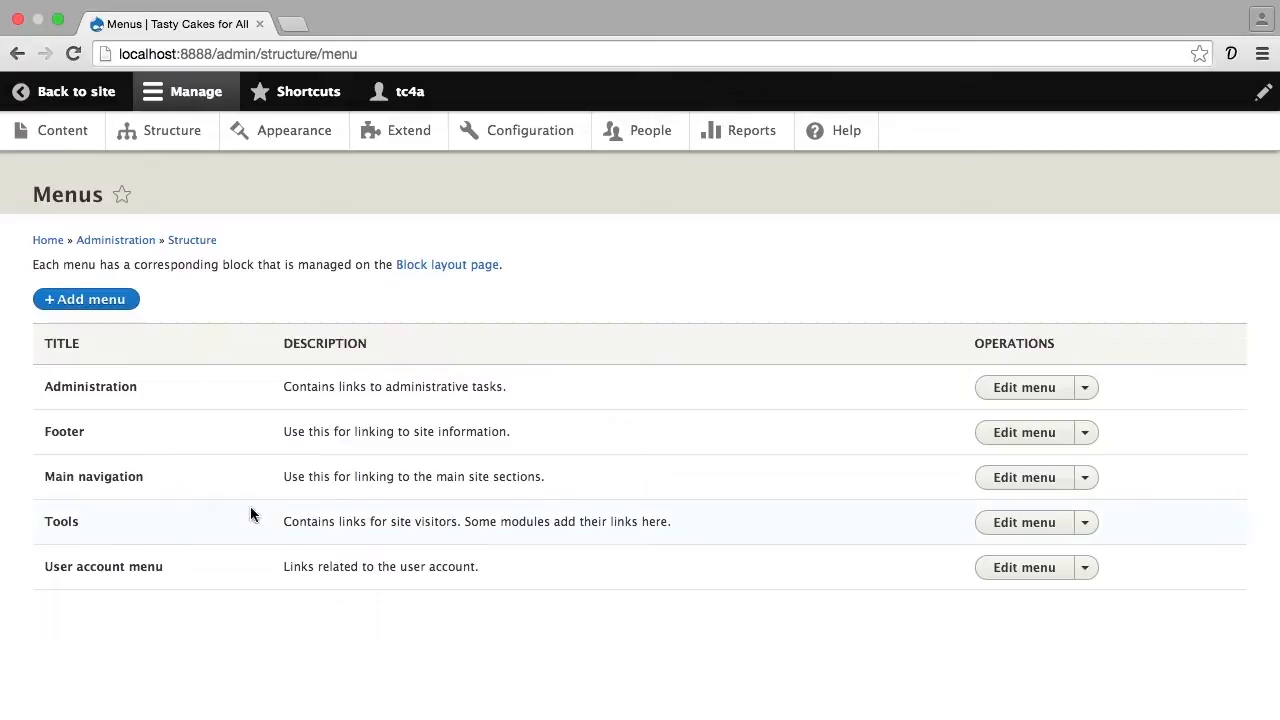
{"action": "left_click", "coordinate": [1085, 391]}
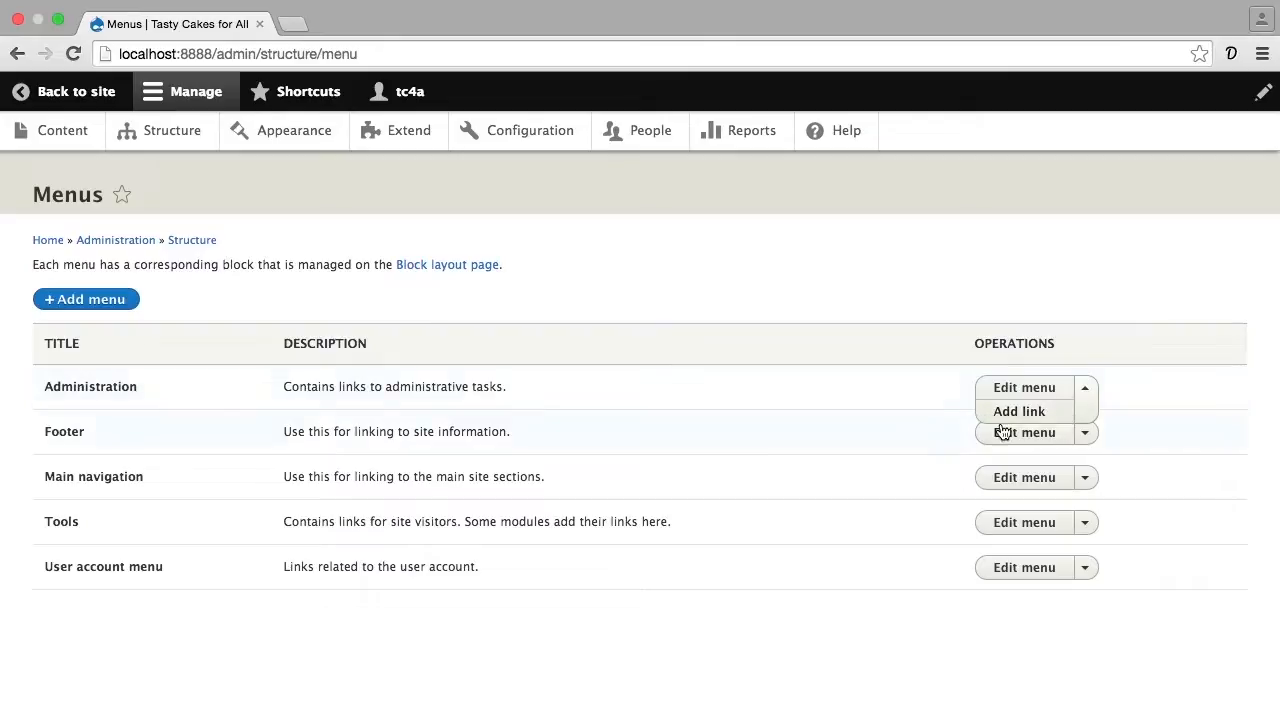
{"action": "left_click", "coordinate": [1010, 478]}
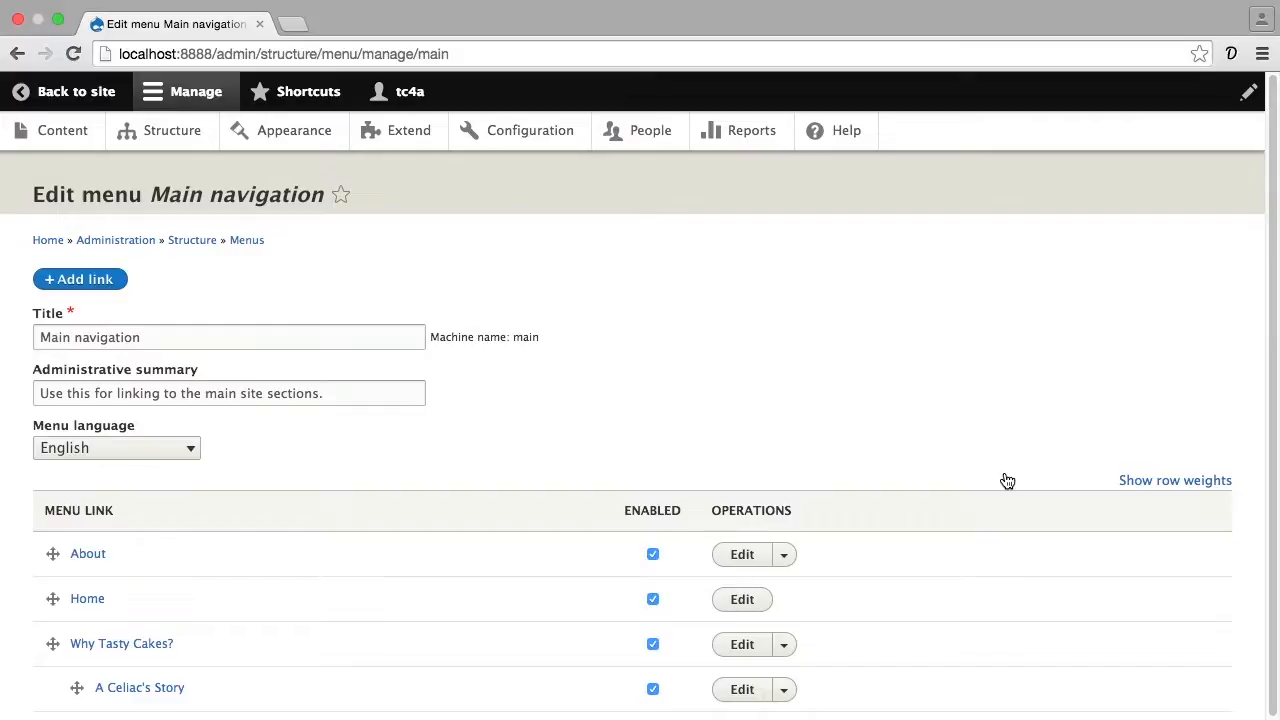
{"action": "scroll", "coordinate": [1007, 481], "scroll_direction": "down", "scroll_amount": 2}
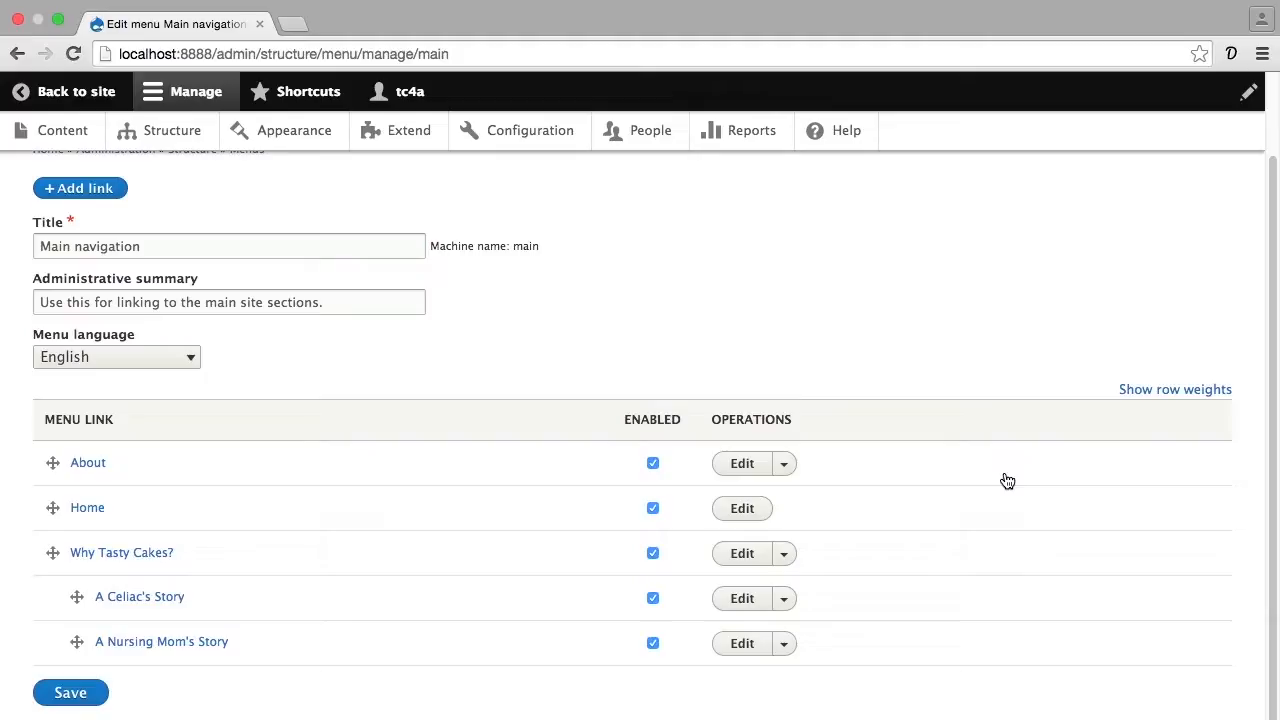
Switch to Safari to view the navigation on the public site, and return to the menu editor in Chrome.
{"action": "left_click", "coordinate": [789, 472]}
{"action": "key", "text": "super+Tab"}
{"action": "key", "text": "super+Tab"}
{"action": "key", "text": "super+Tab"}
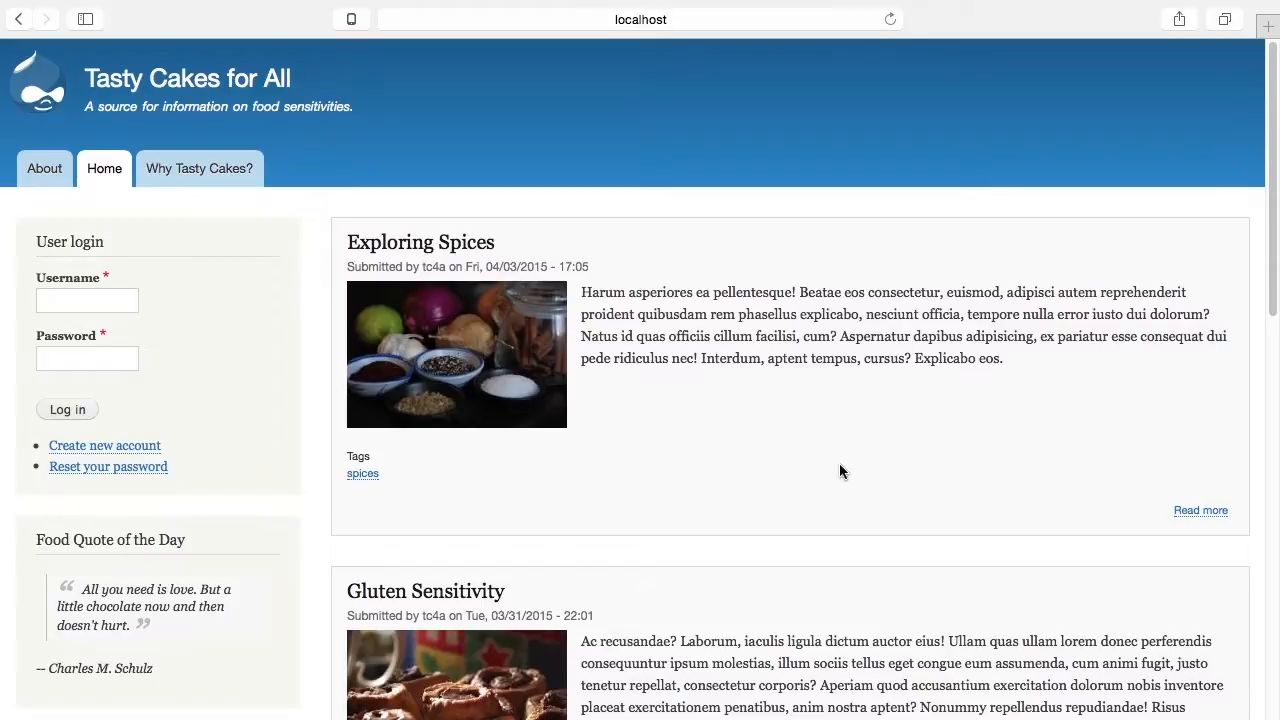
{"action": "key", "text": "super+Tab"}
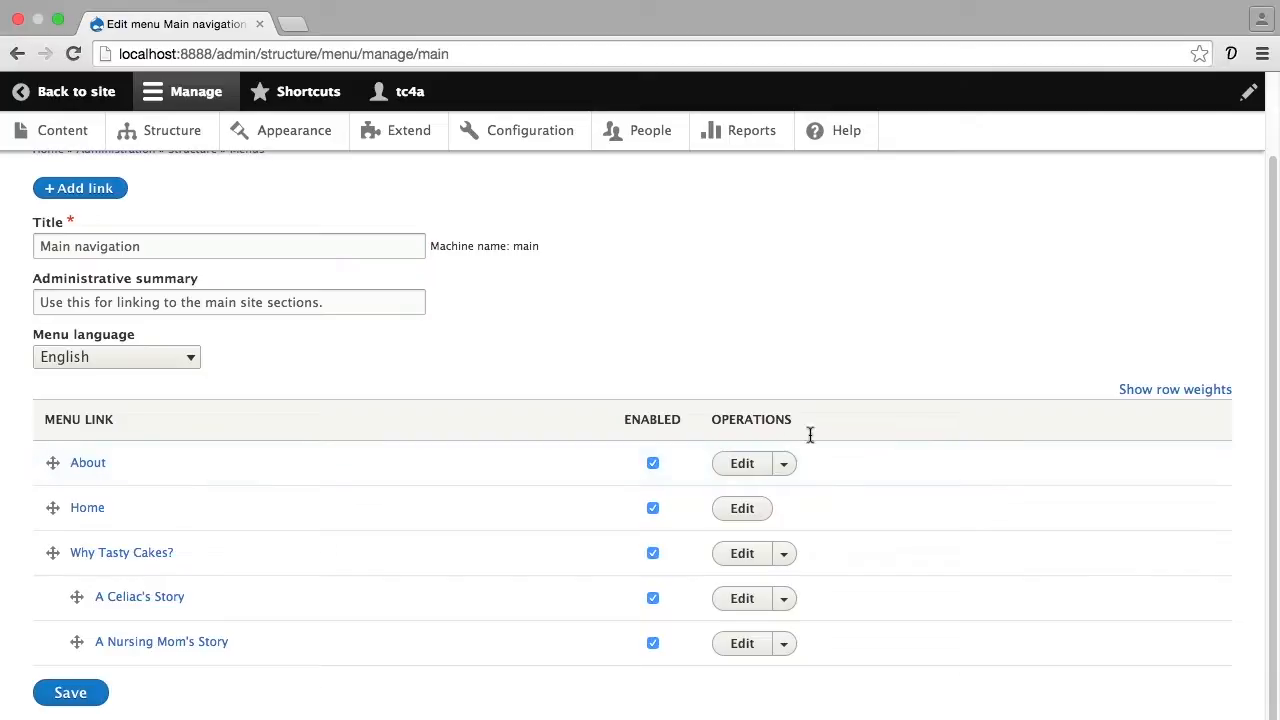
Start a new link in the Main navigation menu and title it "Celiac Disease Foundation".
{"action": "left_click", "coordinate": [108, 190]}
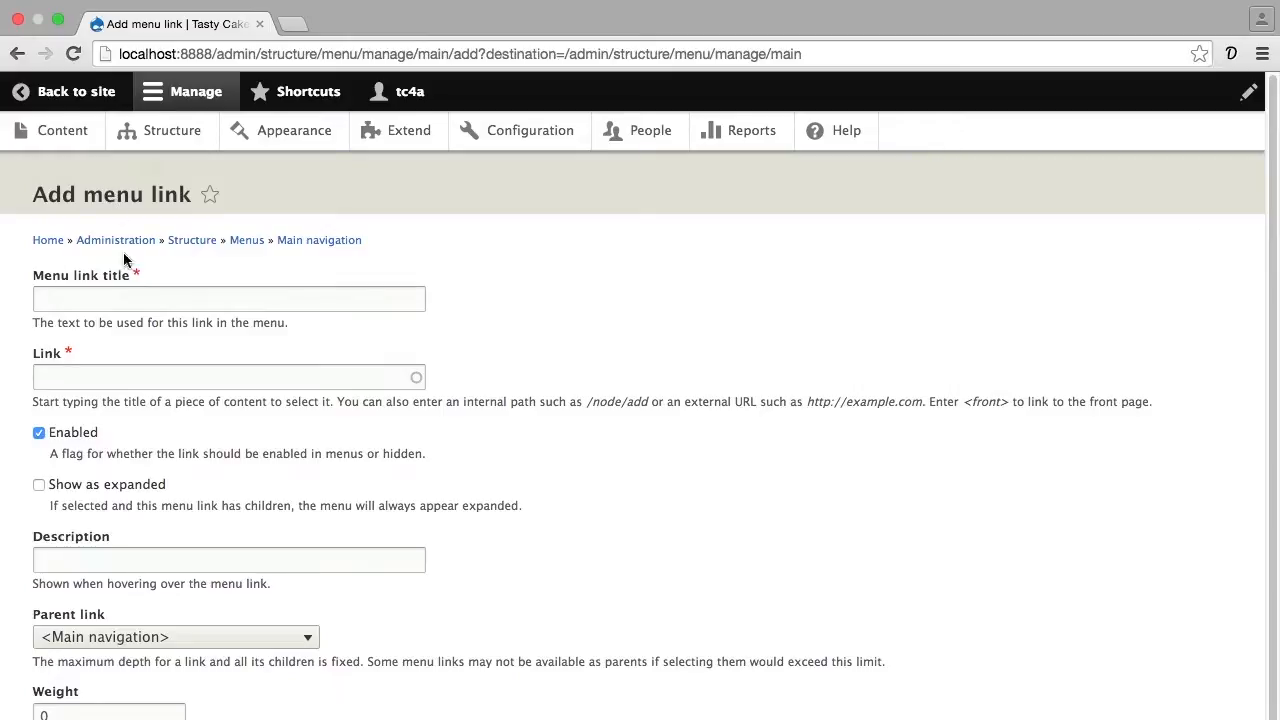
{"action": "left_click", "coordinate": [125, 294]}
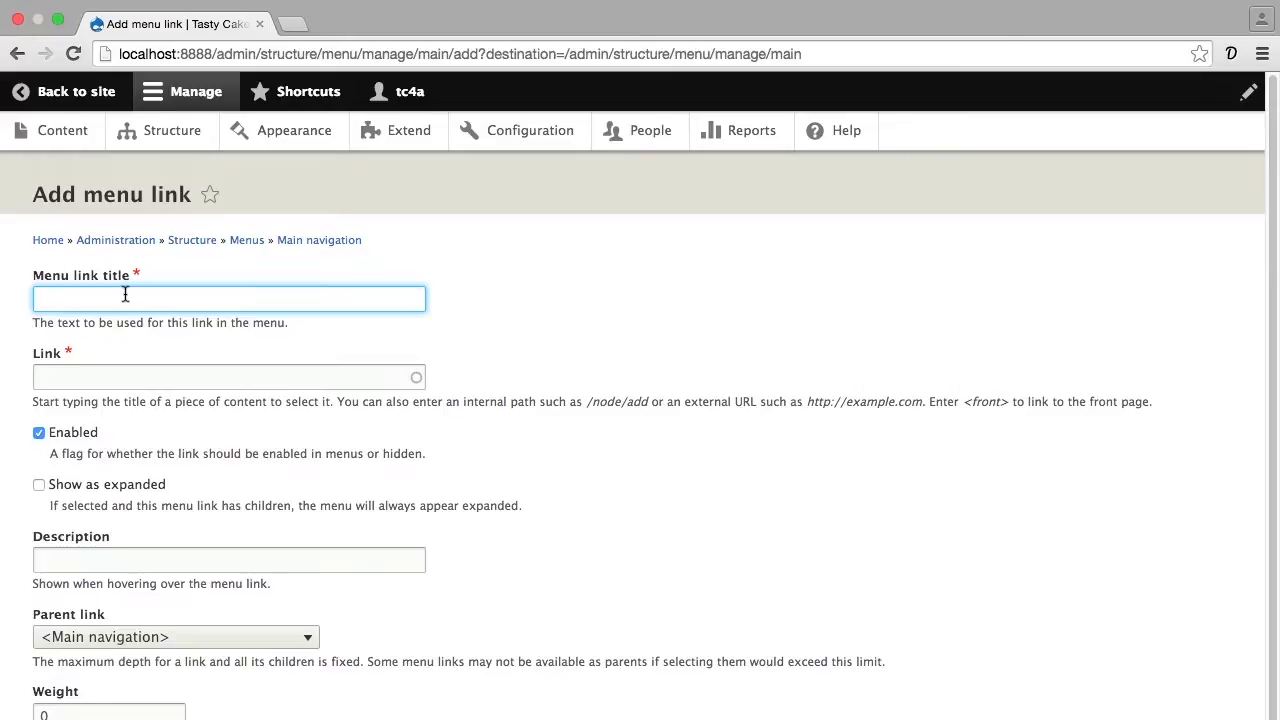
{"action": "type", "text": "Celiac Disease Foundation"}
Search for content with "Cel" and pick A Celiac's Story as the menu link's target.
{"action": "left_click", "coordinate": [101, 372]}
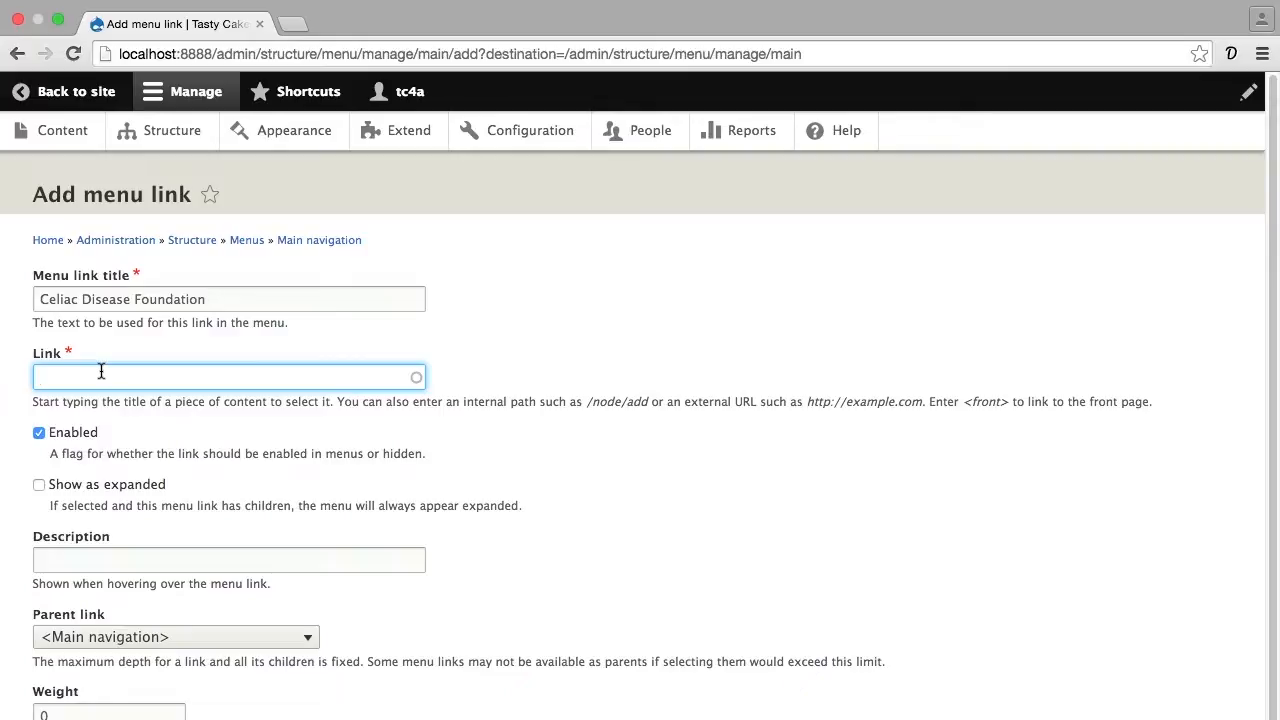
{"action": "type", "text": "Cel"}
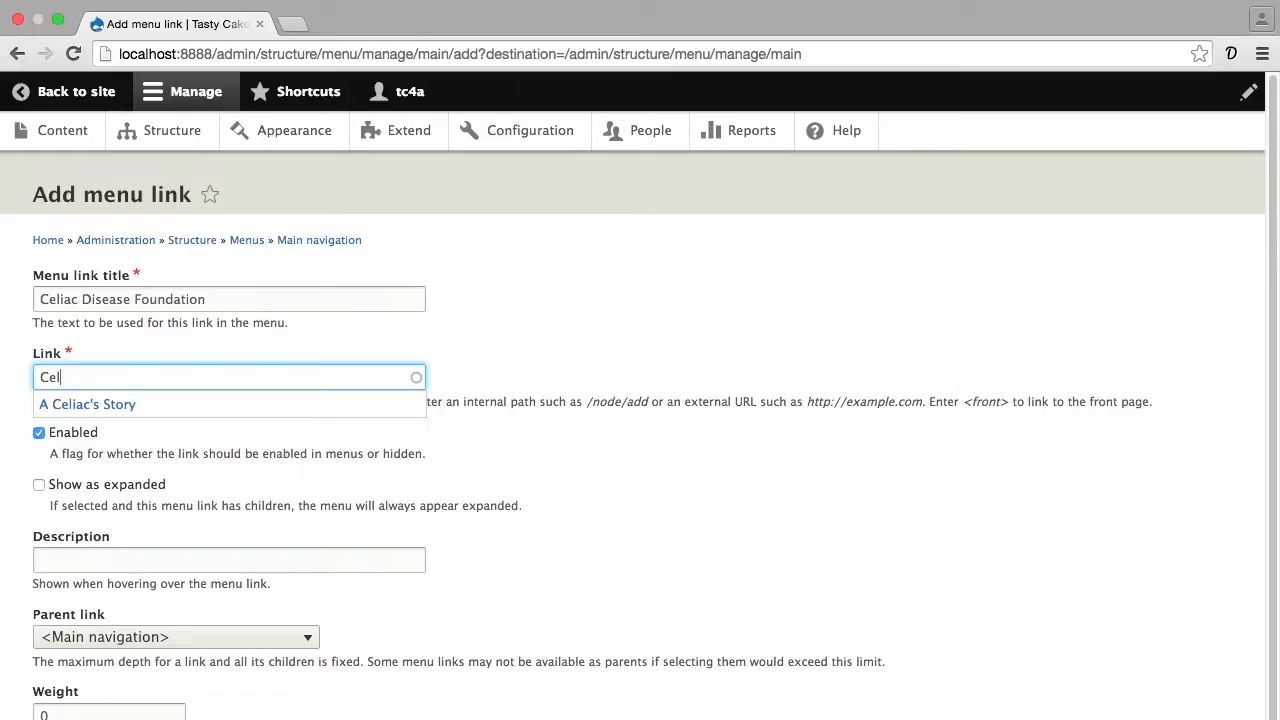
{"action": "left_click", "coordinate": [85, 405]}
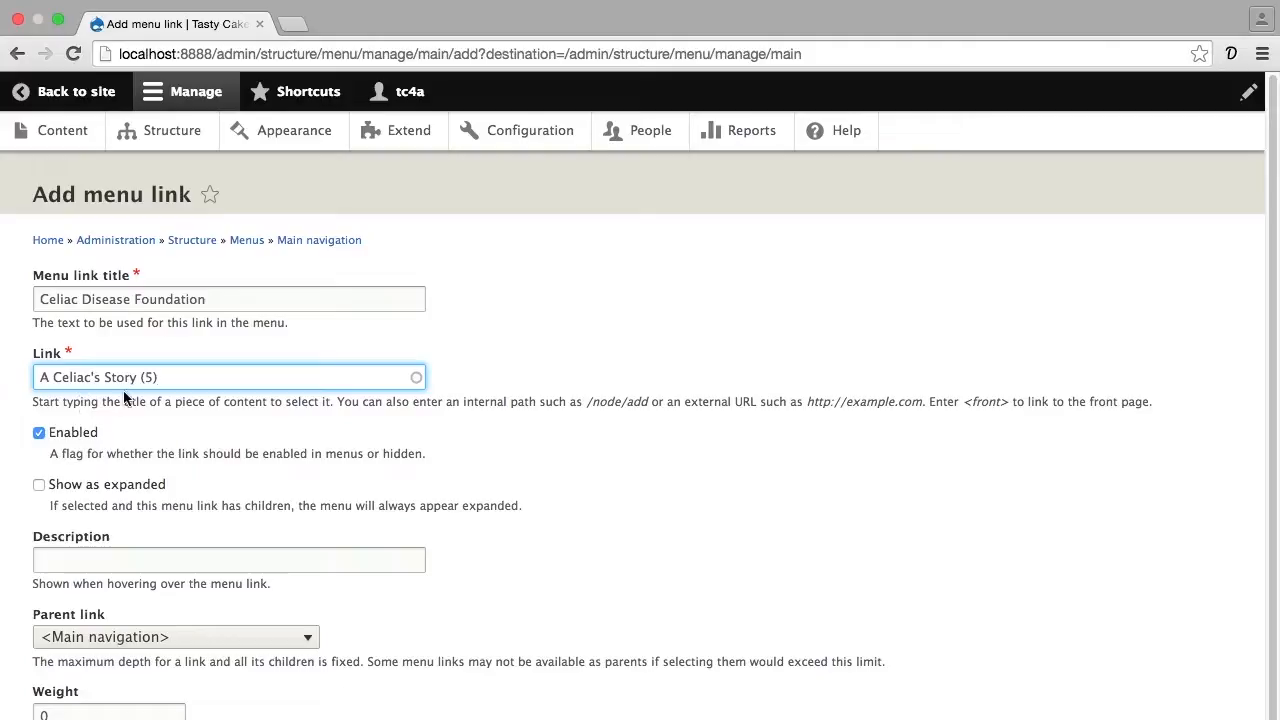
{"action": "left_click_drag", "start_coordinate": [166, 380], "coordinate": [34, 381]}
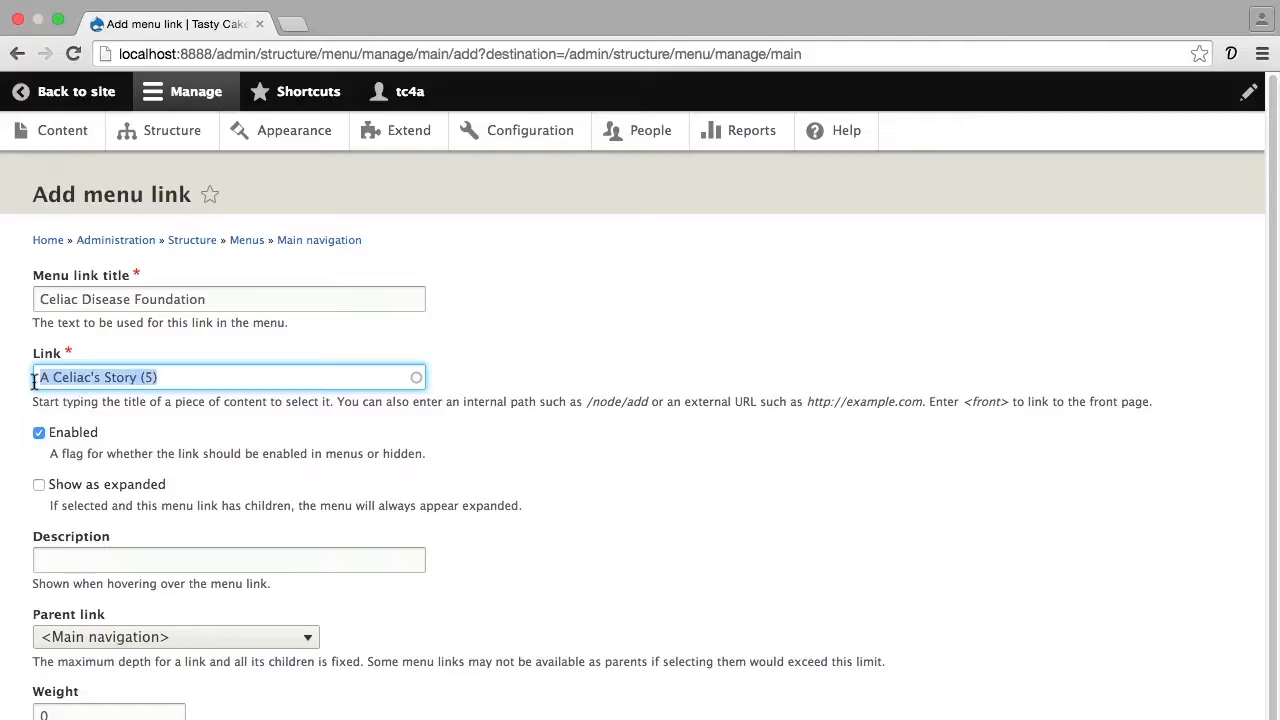
{"action": "type", "text": "http://"}
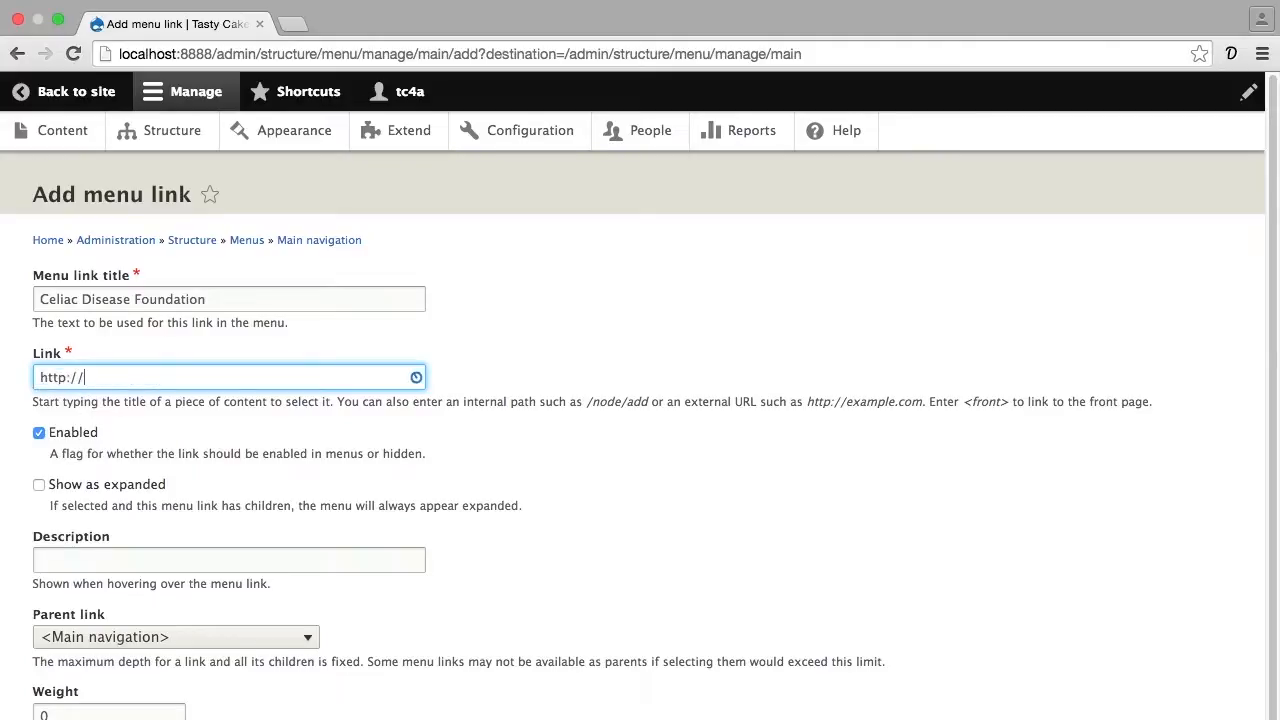
{"action": "type", "text": "celiac.org"}
Open the Celiac Disease Foundation website, celiac.org, in a new tab and copy its address.
{"action": "key", "text": "super+t"}
{"action": "type", "text": "celiac"}
{"action": "key", "text": "Down"}
{"action": "key", "text": "Return"}
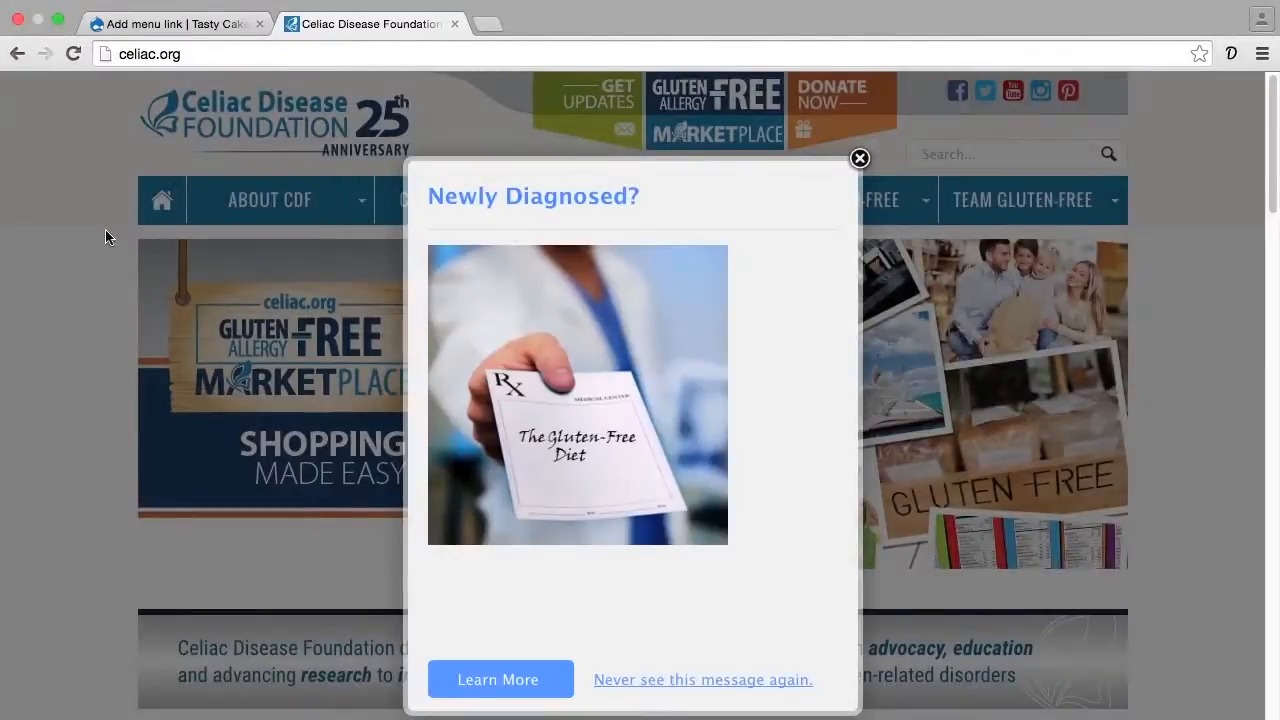
{"action": "left_click", "coordinate": [204, 51]}
{"action": "key", "text": "ctrl+c"}
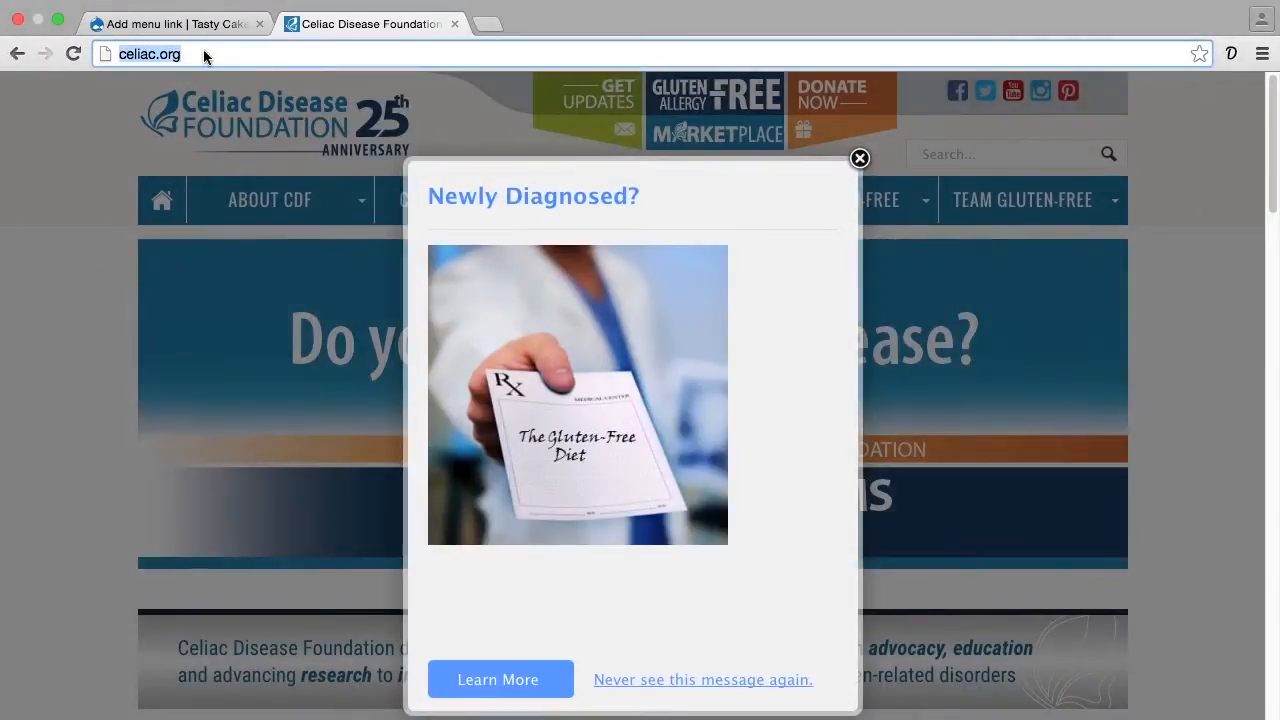
{"action": "left_click", "coordinate": [200, 27]}
{"action": "double_click", "coordinate": [155, 377]}
{"action": "key", "text": "ctrl+a"}
{"action": "key", "text": "ctrl+v"}
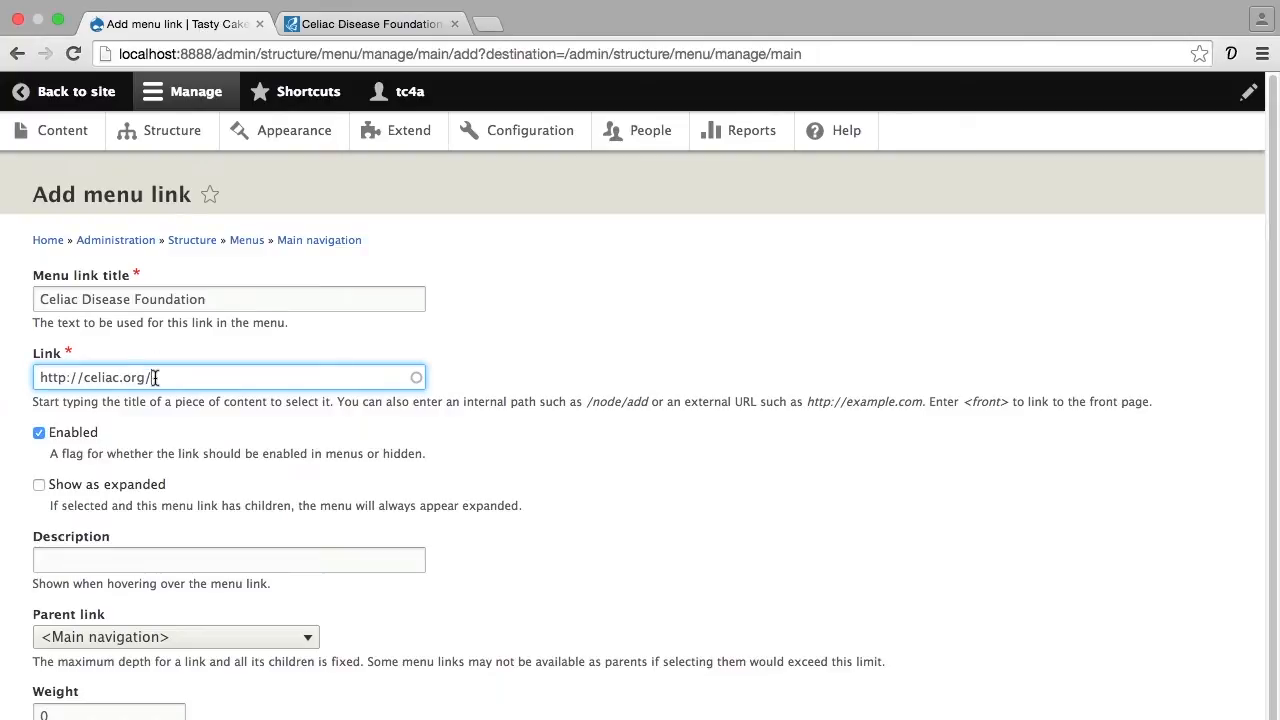
Keep <Main navigation> as the parent link and save the new menu link.
{"action": "scroll", "coordinate": [155, 380], "scroll_direction": "down", "scroll_amount": 3}
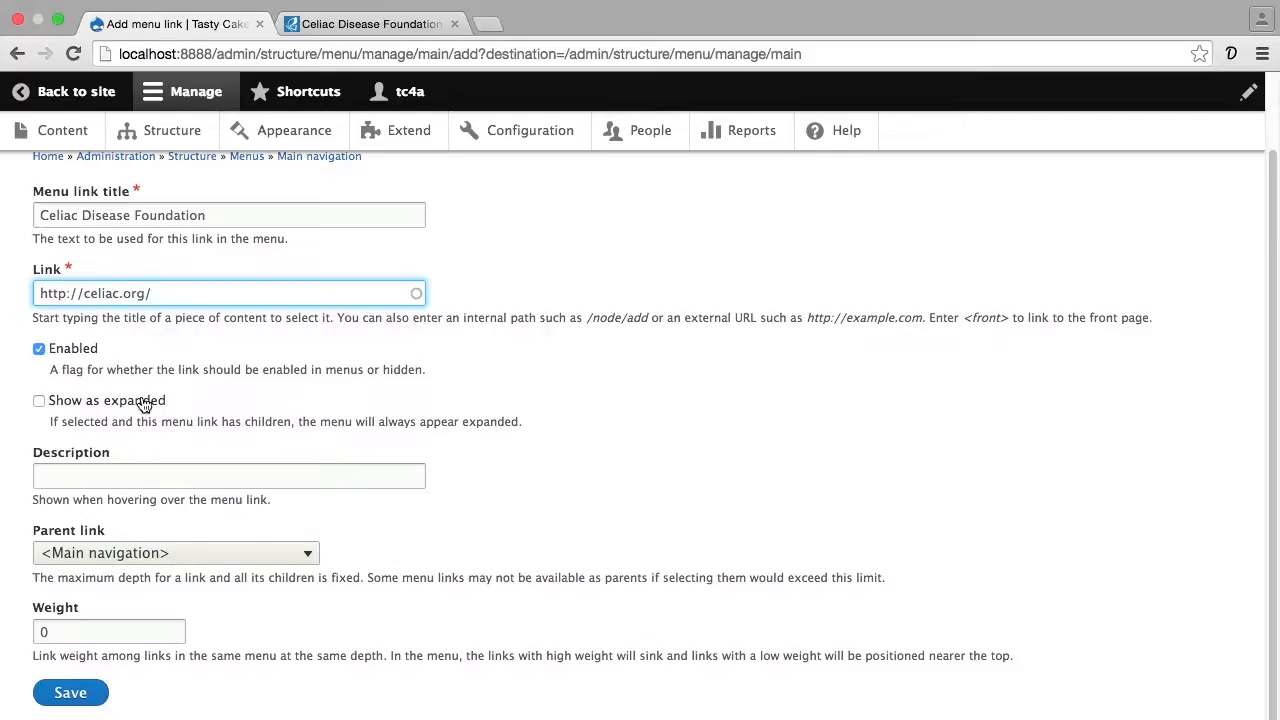
{"action": "left_click", "coordinate": [226, 552]}
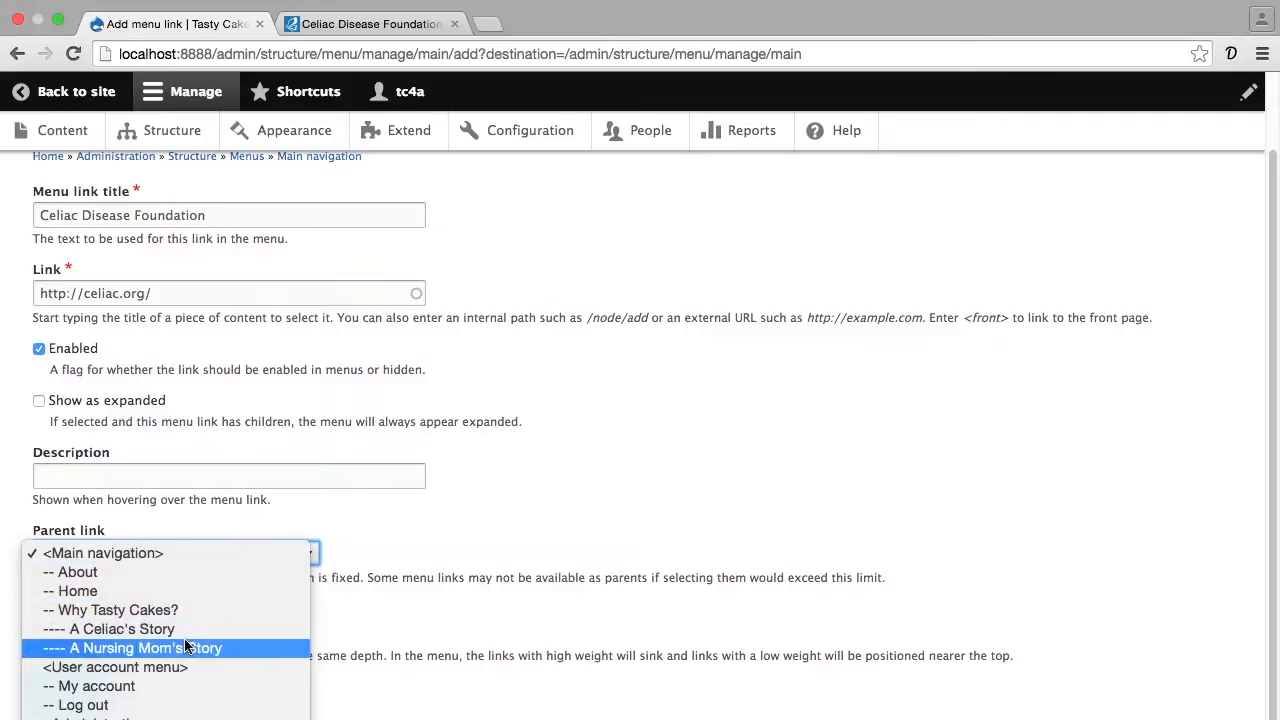
{"action": "left_click", "coordinate": [187, 566]}
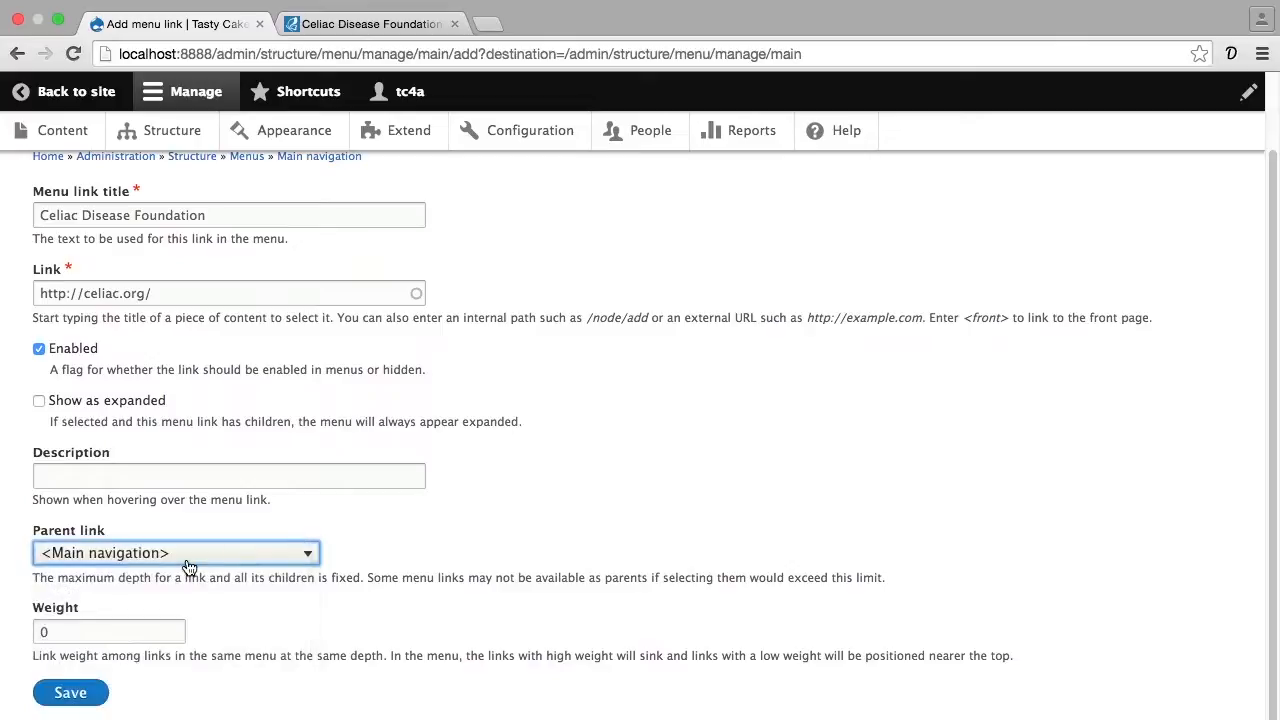
{"action": "left_click", "coordinate": [100, 692]}
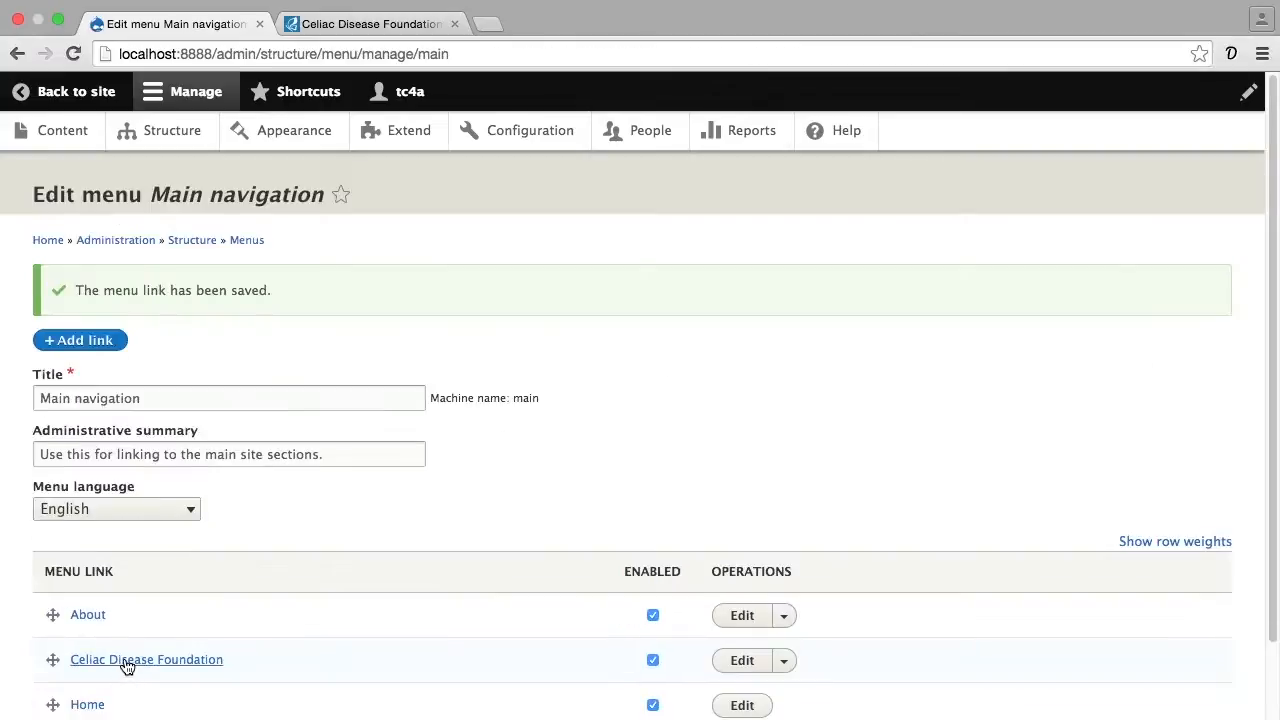
Review the menu's link list, reload the public site in Safari to check its navigation, and return to the menu editor.
{"action": "scroll", "coordinate": [124, 660], "scroll_direction": "down", "scroll_amount": 5}
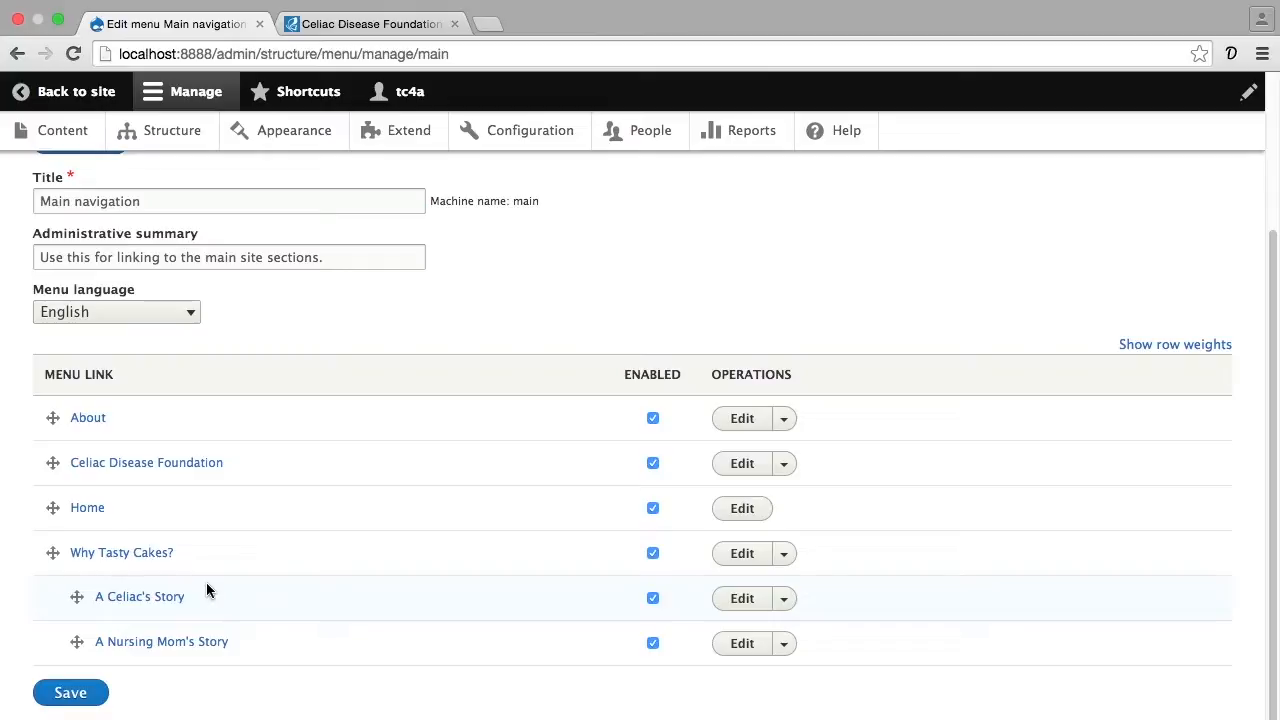
{"action": "key", "text": "super+Tab"}
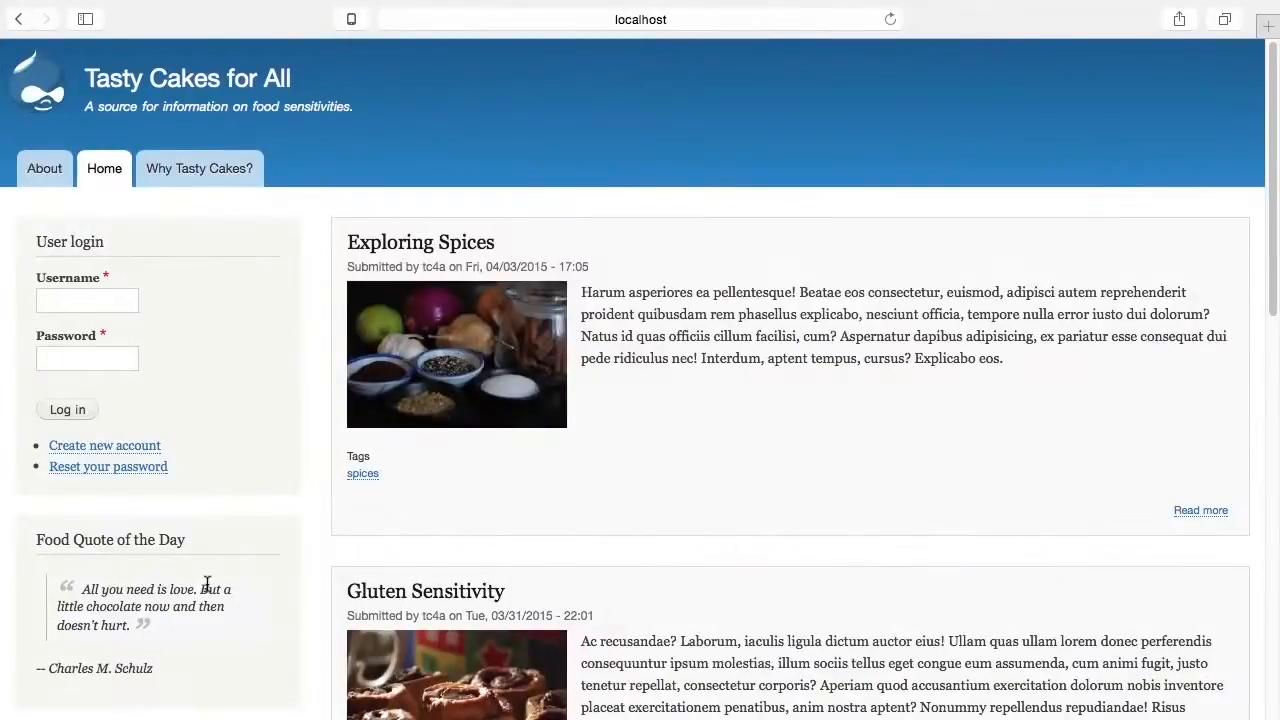
{"action": "key", "text": "super+r"}
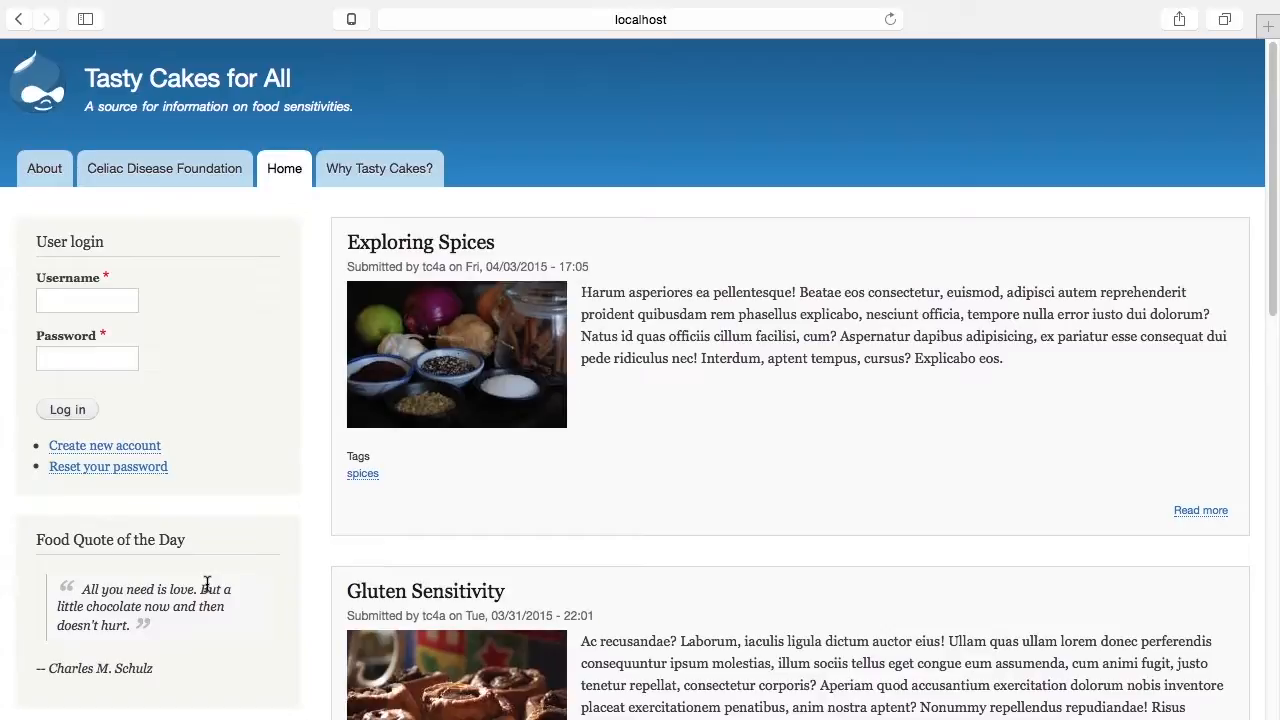
{"action": "key", "text": "super+Tab"}
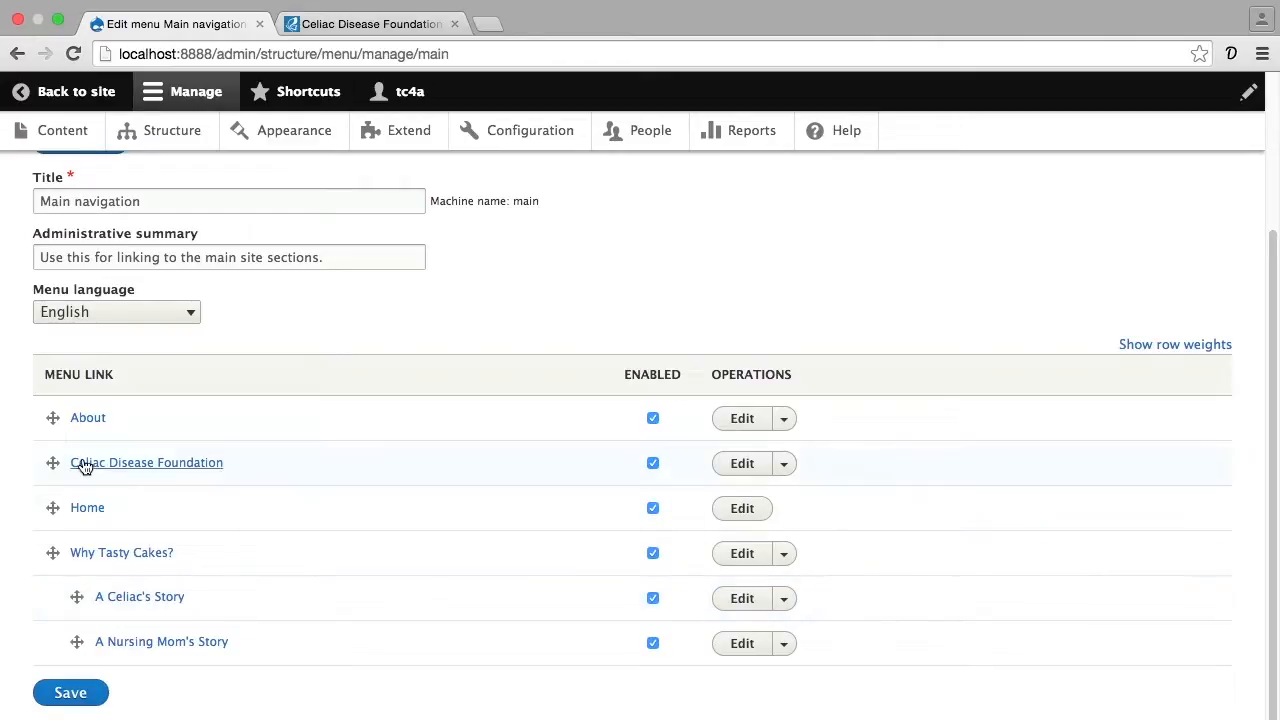
Reorder the menu with Home first and Celiac Disease Foundation last, and save the menu.
{"action": "left_click_drag", "start_coordinate": [54, 462], "coordinate": [43, 648]}
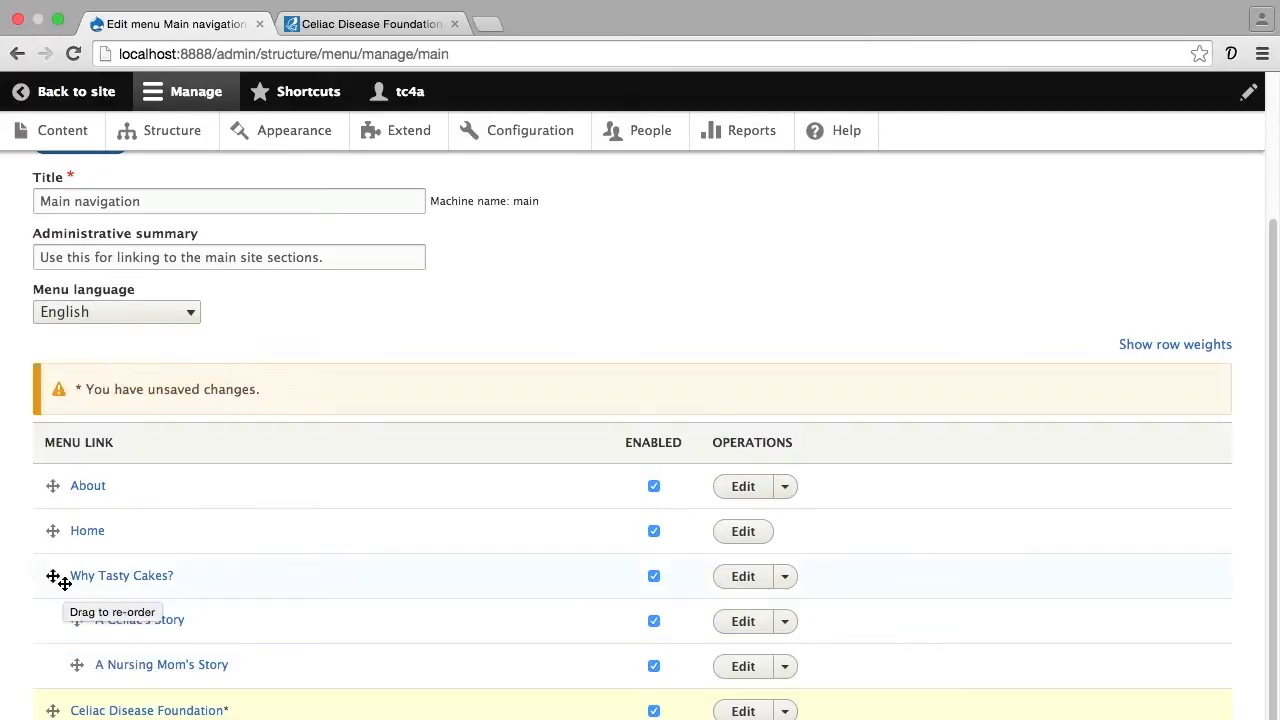
{"action": "left_click_drag", "start_coordinate": [54, 530], "coordinate": [60, 506]}
{"action": "scroll", "coordinate": [101, 563], "scroll_direction": "down", "scroll_amount": 1}
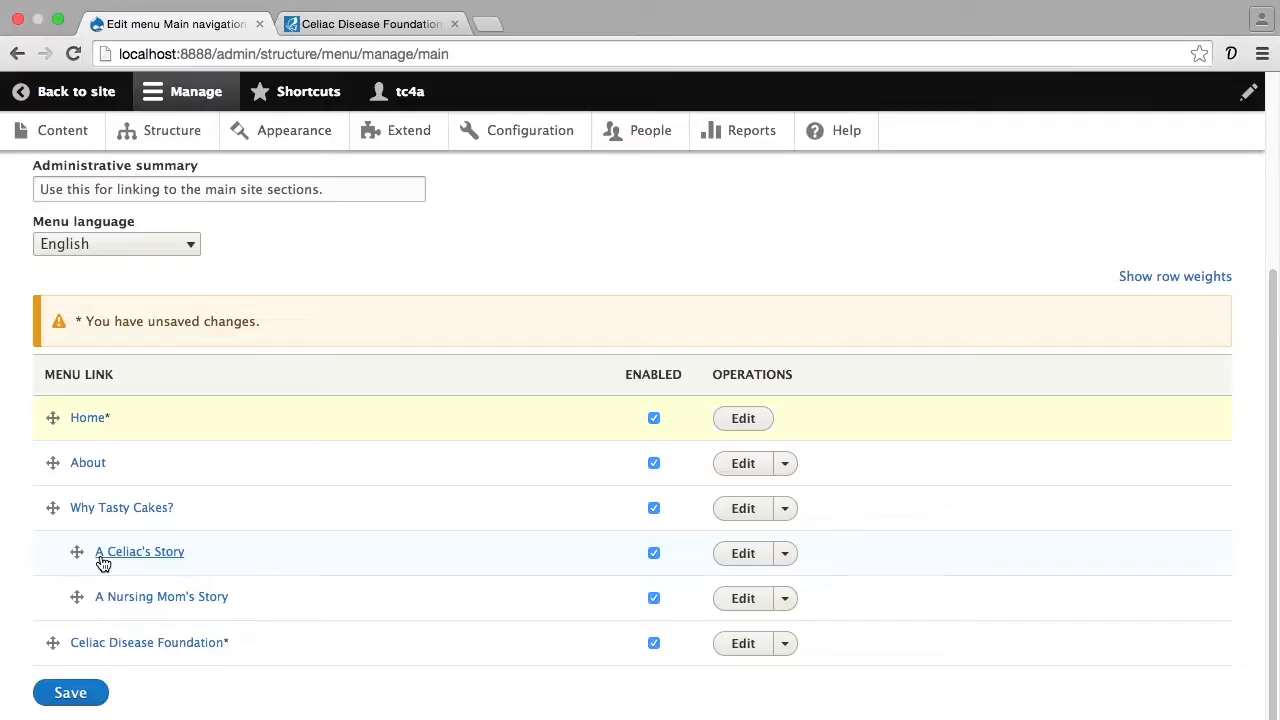
{"action": "left_click", "coordinate": [64, 690]}
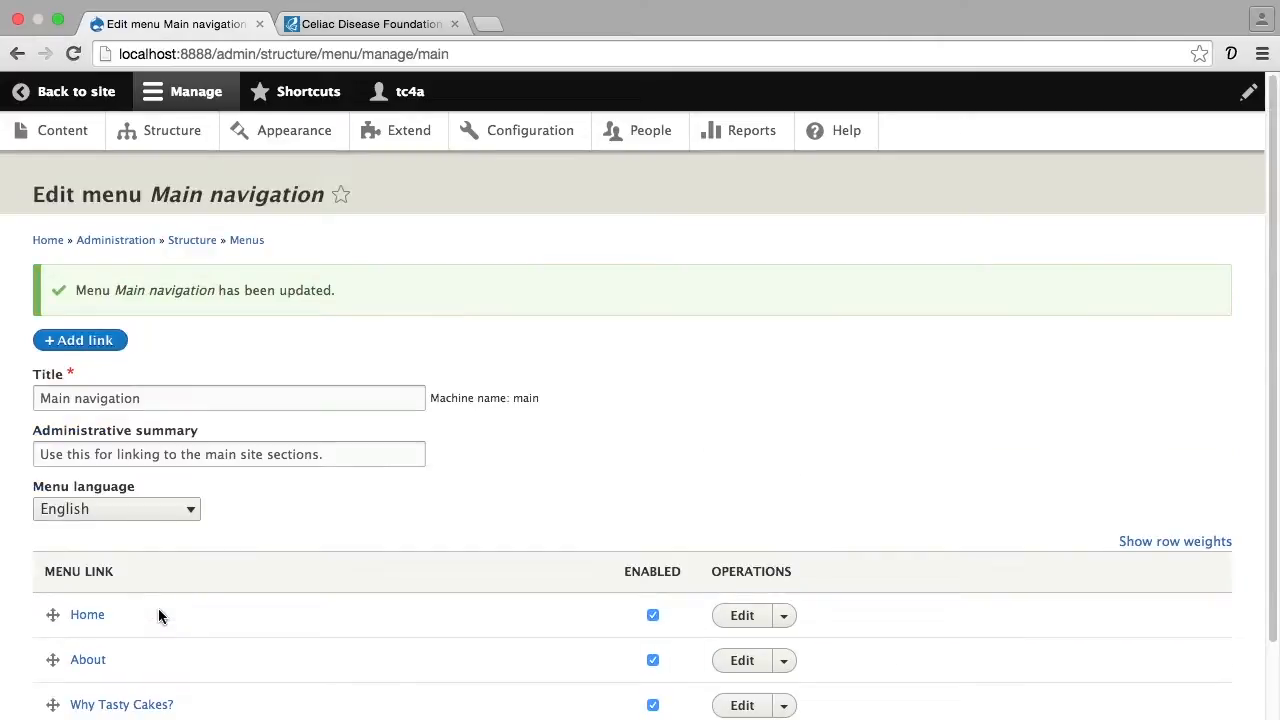
Switch to Safari and reload the public site to check the reordered navigation.
{"action": "key", "text": "super+Tab"}
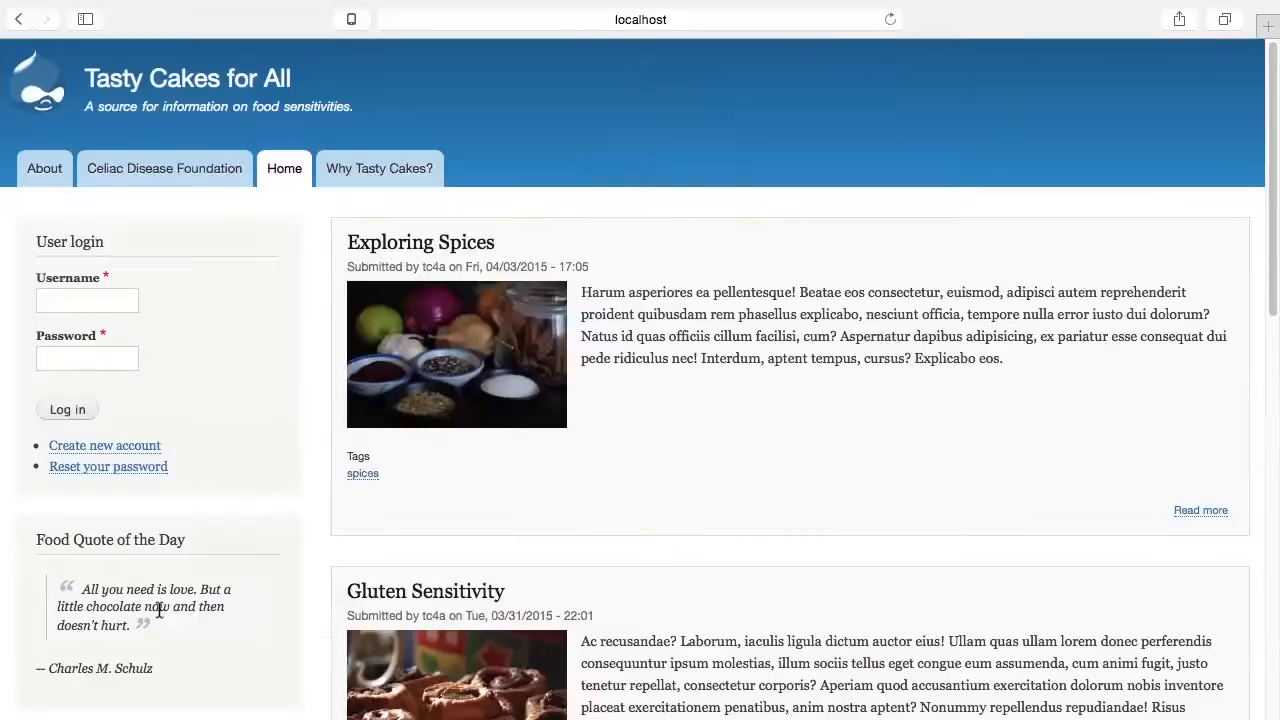
{"action": "key", "text": "super+r"}
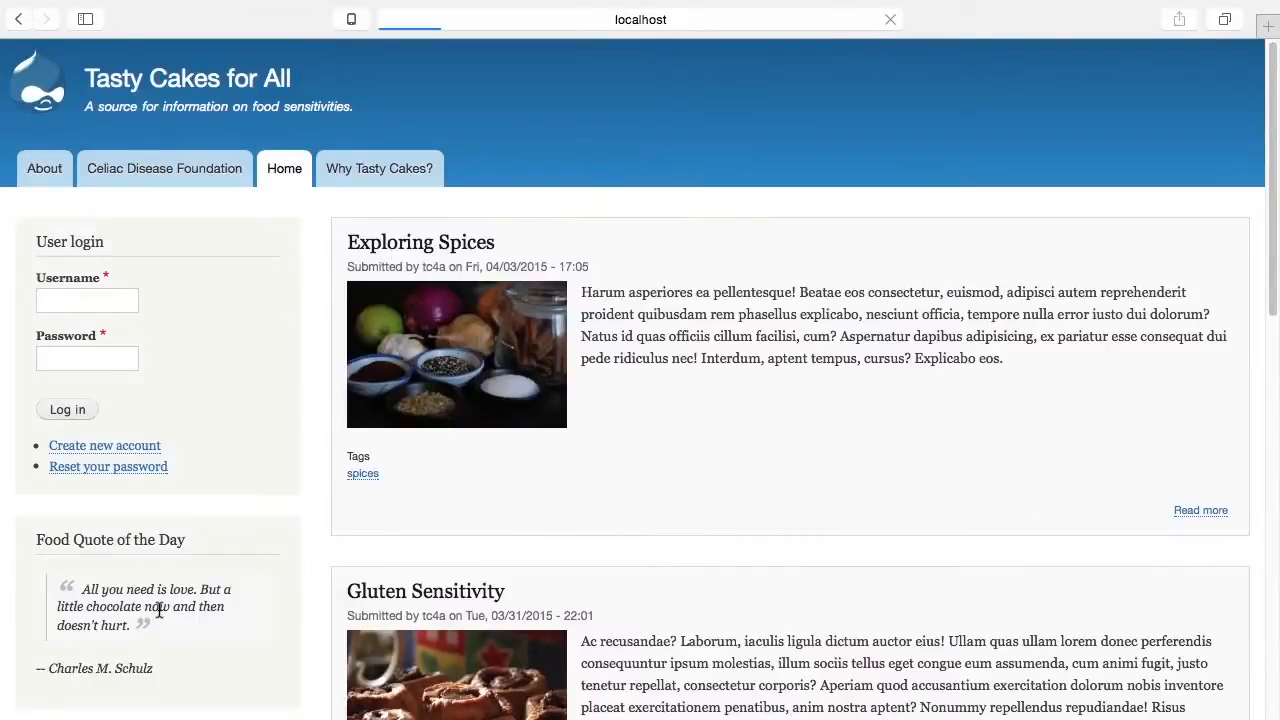